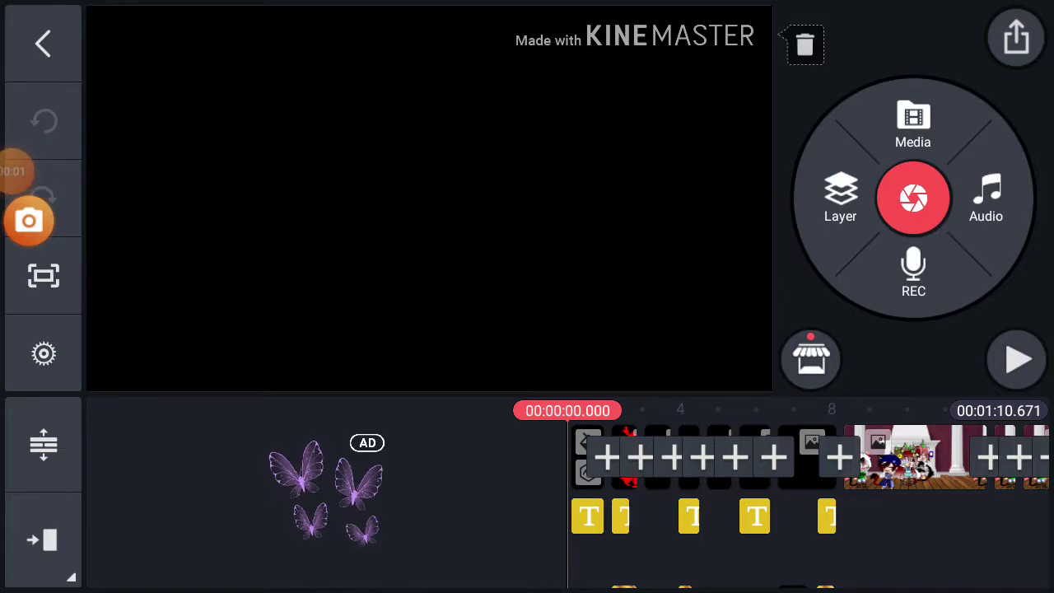
Step: Skim forward through the my family movie to the name-title and red group scenes
{"action": "left_click_drag", "start_coordinate": [824, 457], "coordinate": [527, 457]}
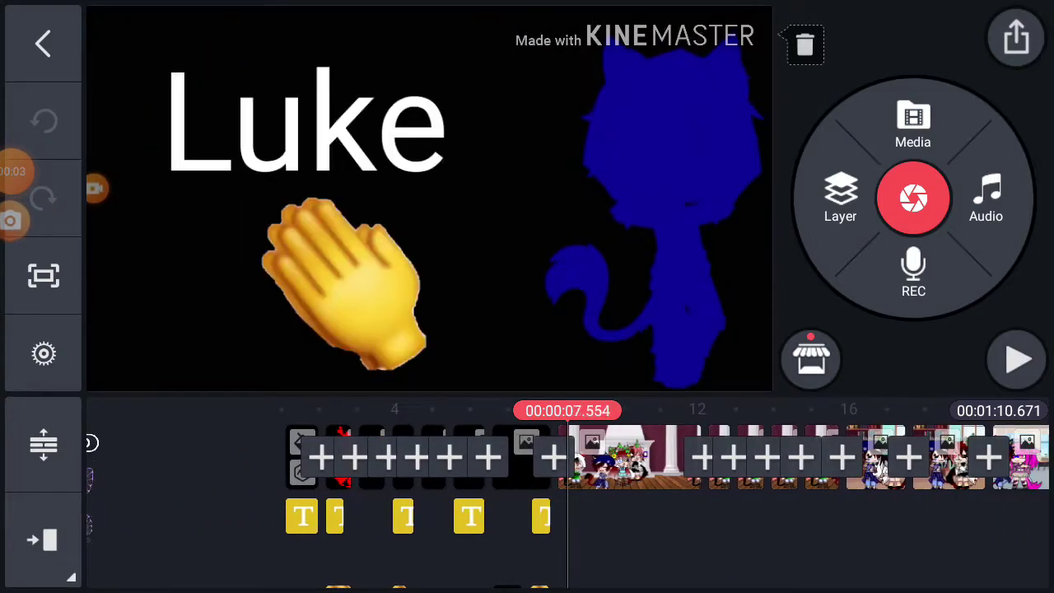
{"action": "left_click_drag", "start_coordinate": [907, 457], "coordinate": [247, 457]}
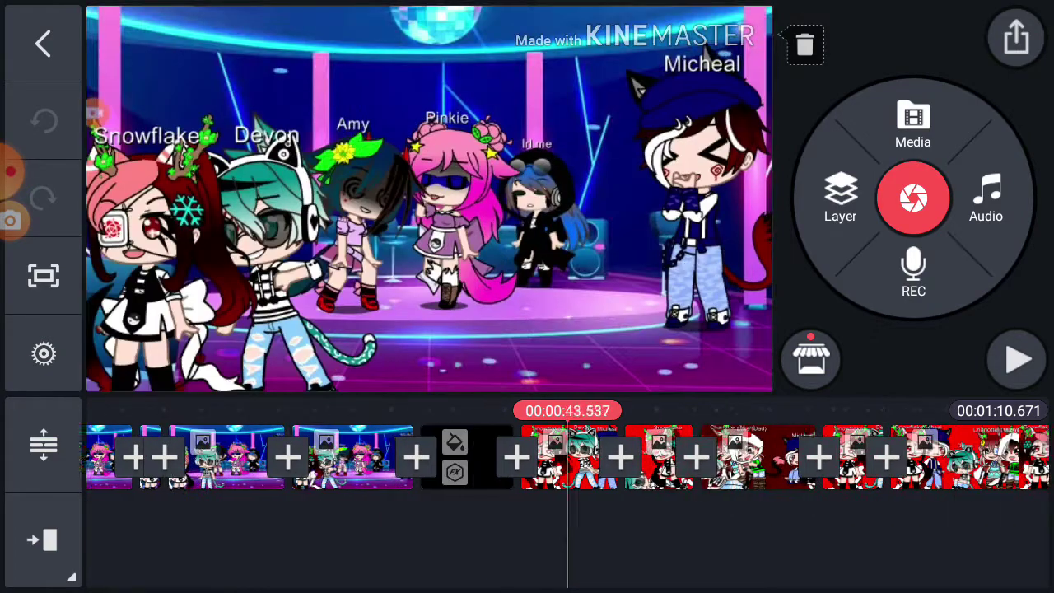
{"action": "left_click_drag", "start_coordinate": [824, 457], "coordinate": [577, 457]}
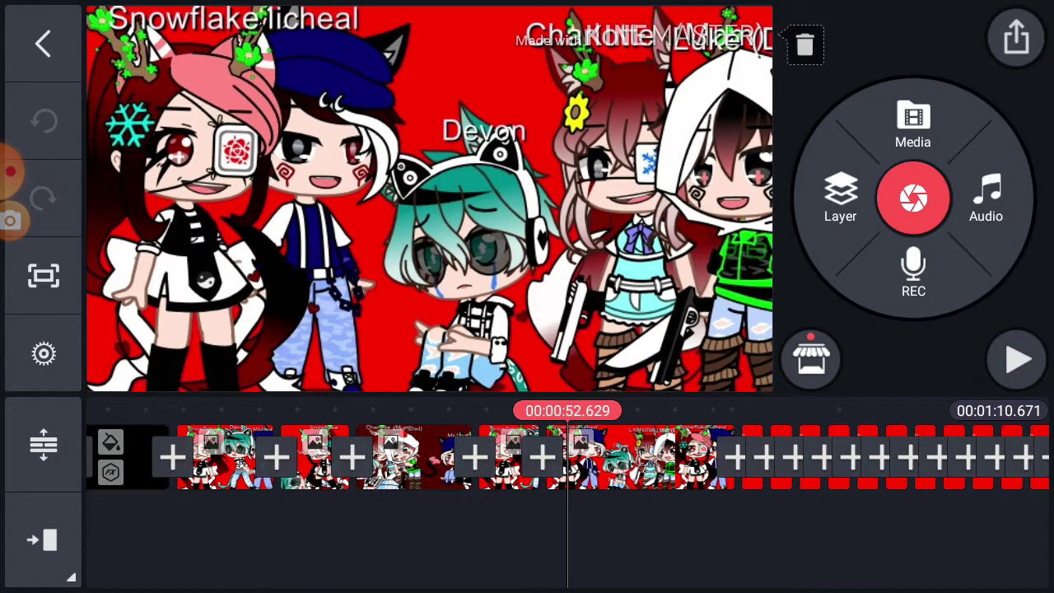
Step: Scrub back and forth through the middle scenes around the one-minute mark
{"action": "left_click_drag", "start_coordinate": [577, 457], "coordinate": [544, 457]}
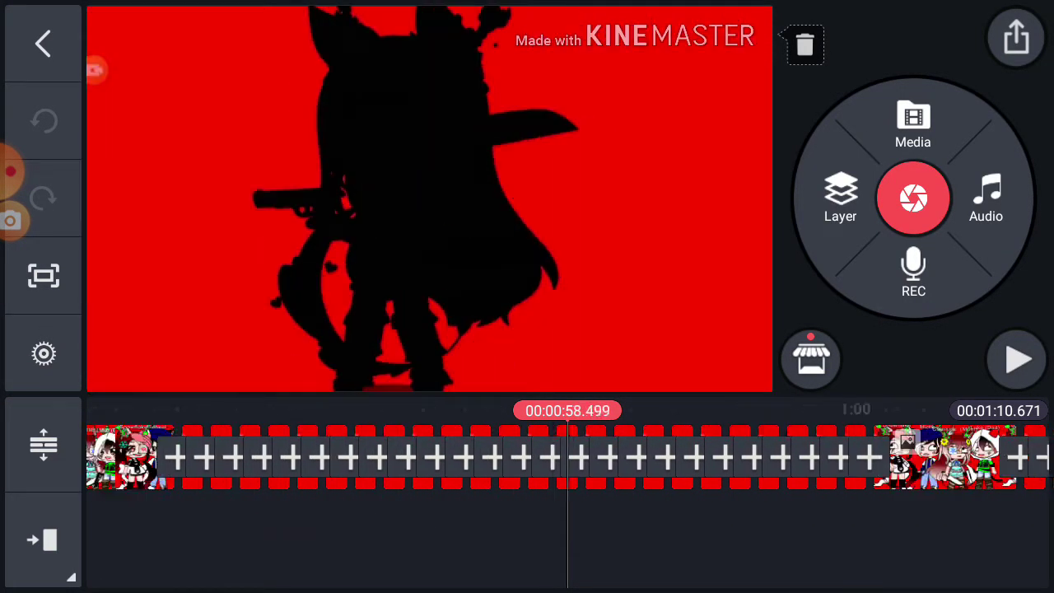
{"action": "left_click_drag", "start_coordinate": [330, 458], "coordinate": [824, 457]}
{"action": "left_click_drag", "start_coordinate": [494, 457], "coordinate": [659, 457]}
{"action": "mouse_move", "coordinate": [741, 457]}
{"action": "left_mouse_down"}
{"action": "mouse_move", "coordinate": [330, 457]}
{"action": "mouse_move", "coordinate": [577, 457]}
{"action": "mouse_move", "coordinate": [494, 457]}
{"action": "left_mouse_up"}
{"action": "left_click_drag", "start_coordinate": [659, 457], "coordinate": [535, 457]}
{"action": "left_click_drag", "start_coordinate": [330, 458], "coordinate": [823, 457]}
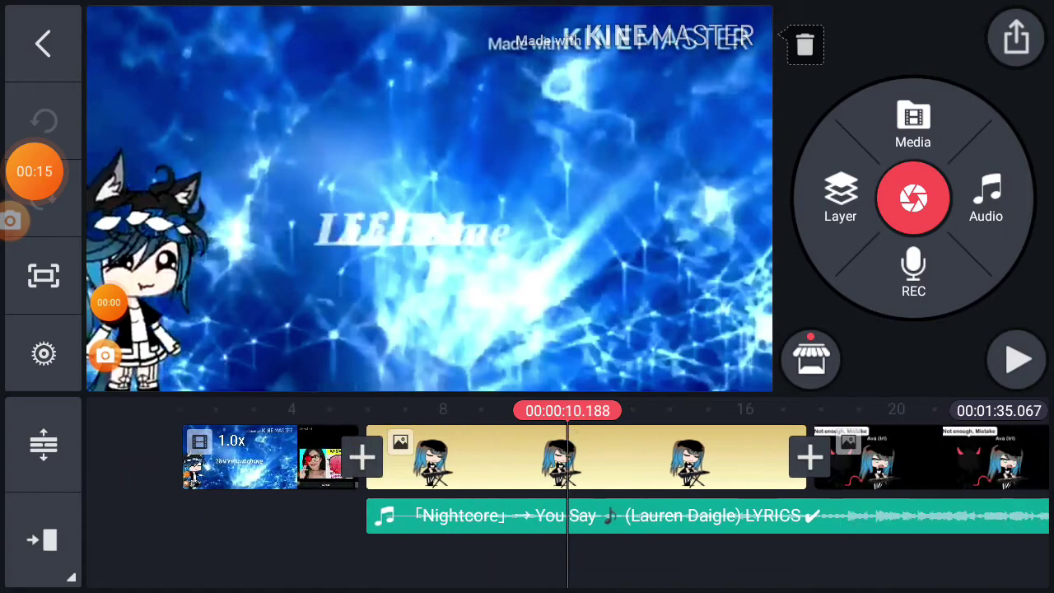
Step: Skim through the early scenes of You say to its closing stage scene
{"action": "left_click_drag", "start_coordinate": [659, 457], "coordinate": [536, 458]}
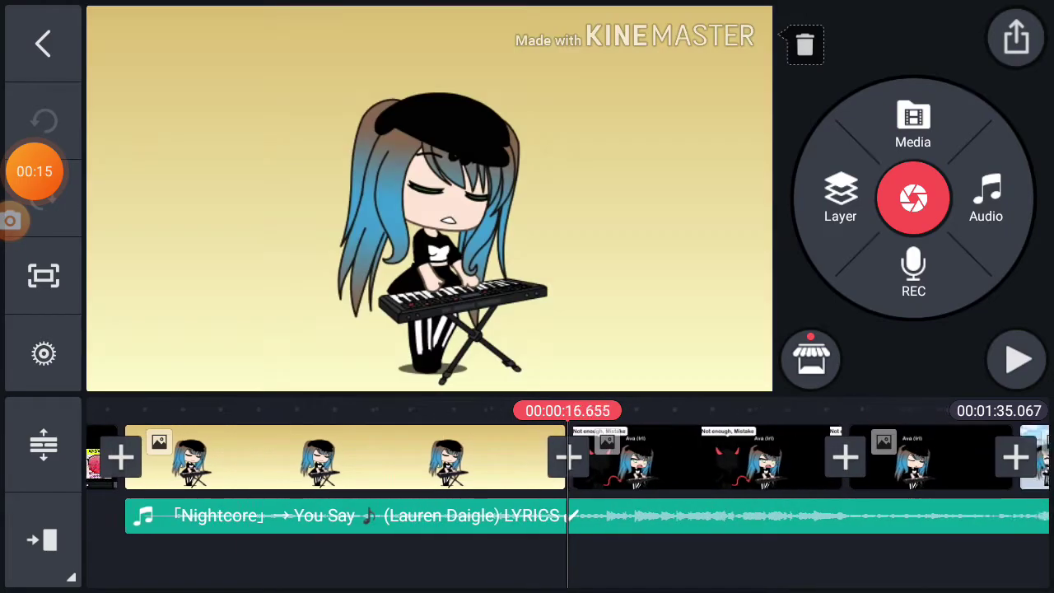
{"action": "left_click_drag", "start_coordinate": [742, 458], "coordinate": [329, 457]}
{"action": "left_click_drag", "start_coordinate": [659, 458], "coordinate": [527, 458]}
{"action": "mouse_move", "coordinate": [742, 458]}
{"action": "left_mouse_down"}
{"action": "mouse_move", "coordinate": [412, 457]}
{"action": "mouse_move", "coordinate": [453, 457]}
{"action": "left_mouse_up"}
{"action": "left_click_drag", "start_coordinate": [577, 458], "coordinate": [527, 457]}
Step: Jump back to the rooftop group scene, then advance to the park scene
{"action": "left_click_drag", "start_coordinate": [247, 457], "coordinate": [741, 457]}
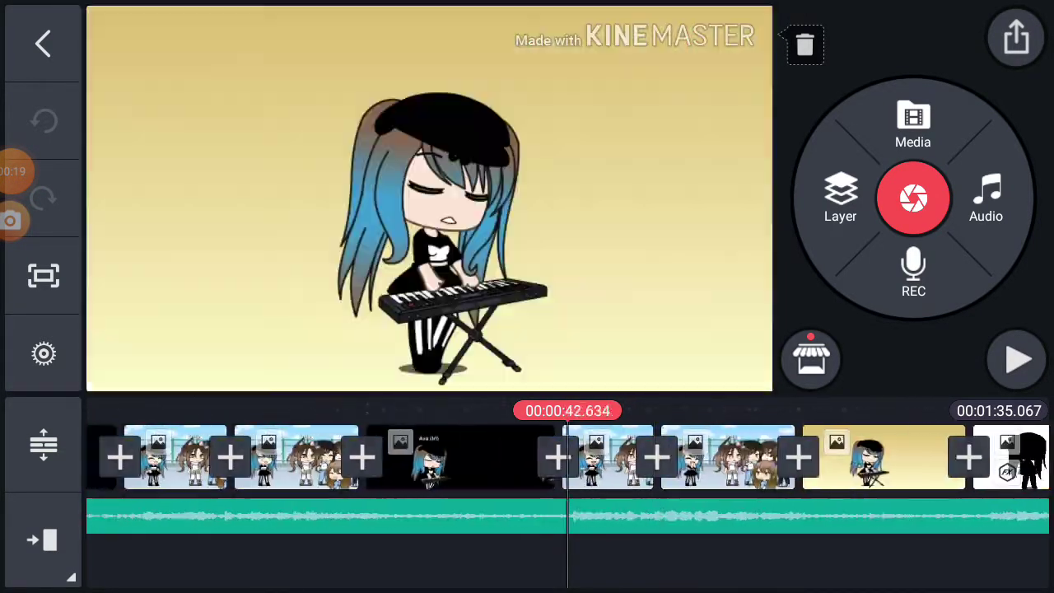
{"action": "left_click_drag", "start_coordinate": [659, 457], "coordinate": [577, 458]}
{"action": "left_click_drag", "start_coordinate": [741, 457], "coordinate": [494, 458]}
{"action": "left_click_drag", "start_coordinate": [412, 457], "coordinate": [659, 457]}
{"action": "left_click_drag", "start_coordinate": [783, 458], "coordinate": [288, 457]}
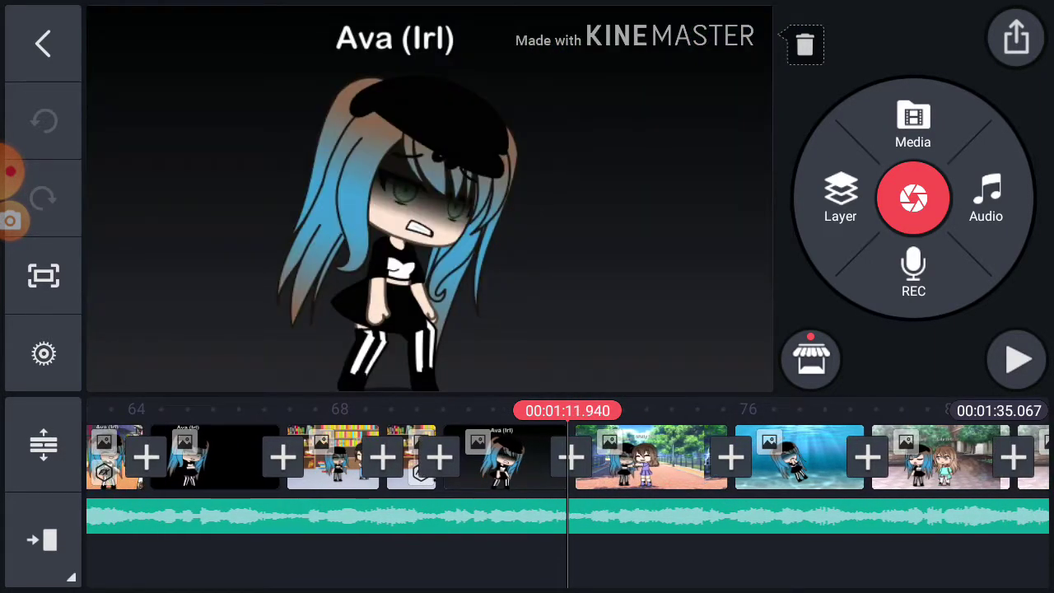
{"action": "scroll", "coordinate": [568, 457], "scroll_direction": "right", "scroll_amount": 5}
Step: Scrub through the later and final scenes of the movie
{"action": "left_click_drag", "start_coordinate": [742, 457], "coordinate": [330, 458]}
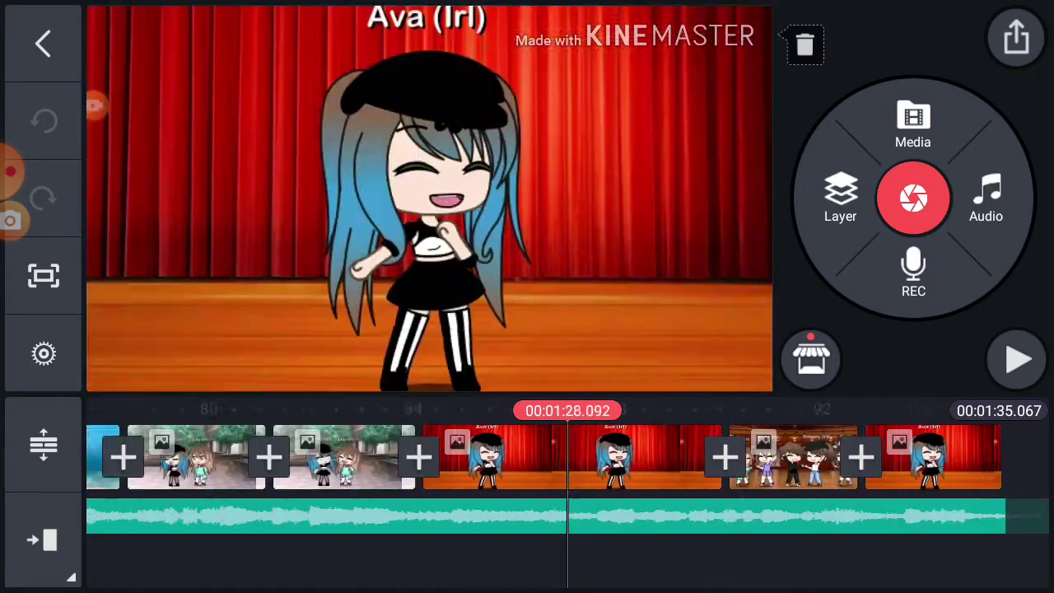
{"action": "left_click_drag", "start_coordinate": [412, 458], "coordinate": [659, 457]}
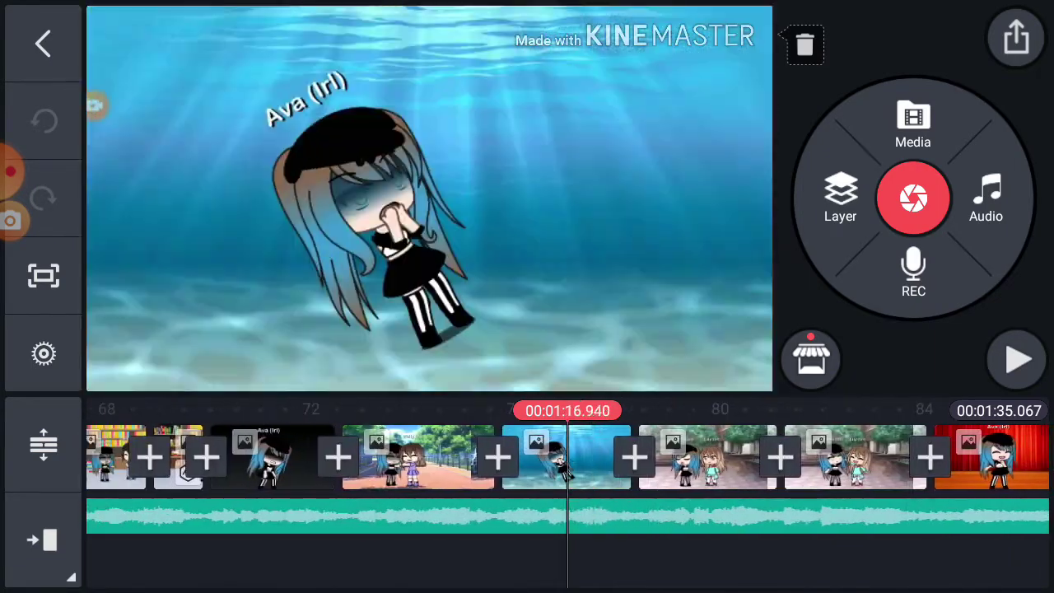
{"action": "left_click_drag", "start_coordinate": [741, 457], "coordinate": [247, 457]}
{"action": "left_click_drag", "start_coordinate": [329, 458], "coordinate": [577, 457]}
{"action": "left_click_drag", "start_coordinate": [412, 457], "coordinate": [618, 457]}
Step: Revisit the scenes near the one-minute mark and check the closing stage scenes
{"action": "left_click_drag", "start_coordinate": [330, 457], "coordinate": [741, 457]}
{"action": "mouse_move", "coordinate": [412, 457]}
{"action": "left_mouse_down"}
{"action": "mouse_move", "coordinate": [659, 458]}
{"action": "mouse_move", "coordinate": [289, 457]}
{"action": "left_mouse_up"}
{"action": "left_click_drag", "start_coordinate": [577, 458], "coordinate": [519, 457]}
{"action": "left_click_drag", "start_coordinate": [741, 457], "coordinate": [165, 457]}
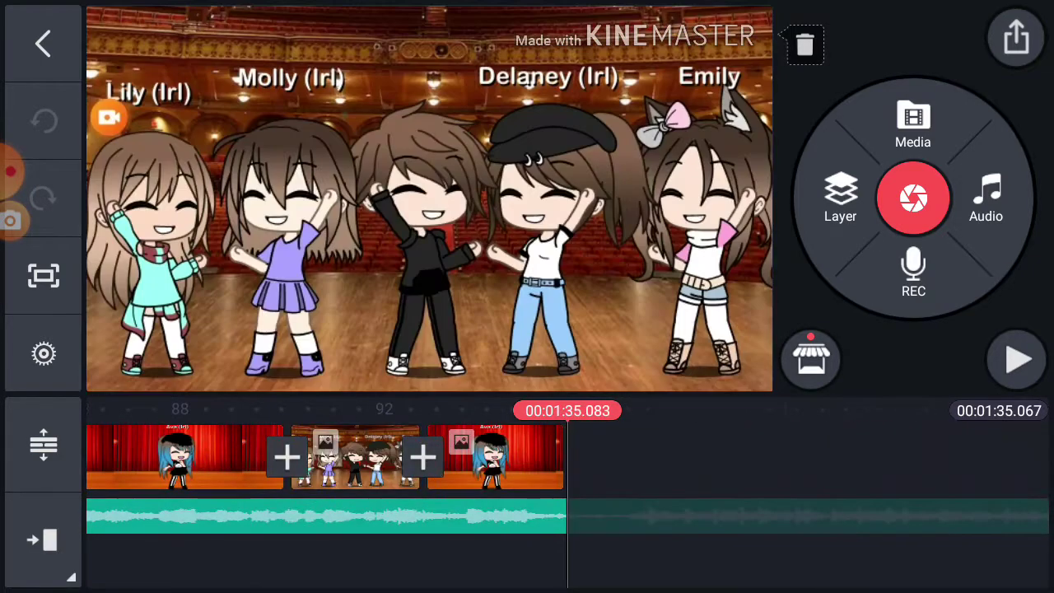
{"action": "left_click_drag", "start_coordinate": [329, 457], "coordinate": [379, 457]}
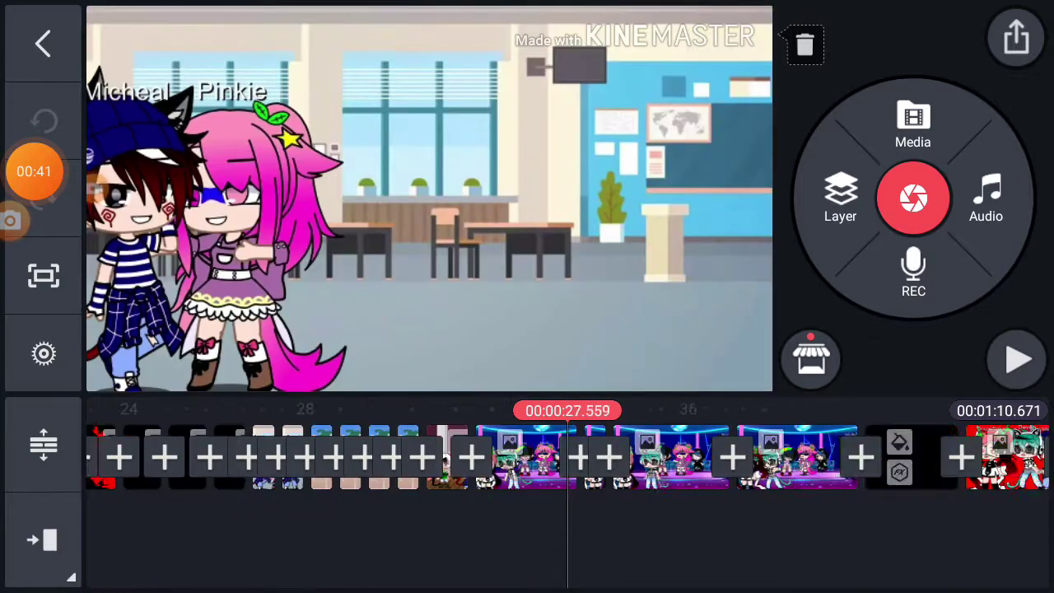
Step: Skim to the movie's last frame, then step back to the red silhouette scenes
{"action": "left_click_drag", "start_coordinate": [742, 457], "coordinate": [263, 457]}
{"action": "mouse_move", "coordinate": [330, 458]}
{"action": "left_mouse_down"}
{"action": "mouse_move", "coordinate": [297, 457]}
{"action": "mouse_move", "coordinate": [642, 458]}
{"action": "left_mouse_up"}
{"action": "left_click_drag", "start_coordinate": [412, 457], "coordinate": [569, 458]}
Step: Play my family to its 1:10 end, exit to the home screen, and open You say
{"action": "left_click", "coordinate": [1018, 360]}
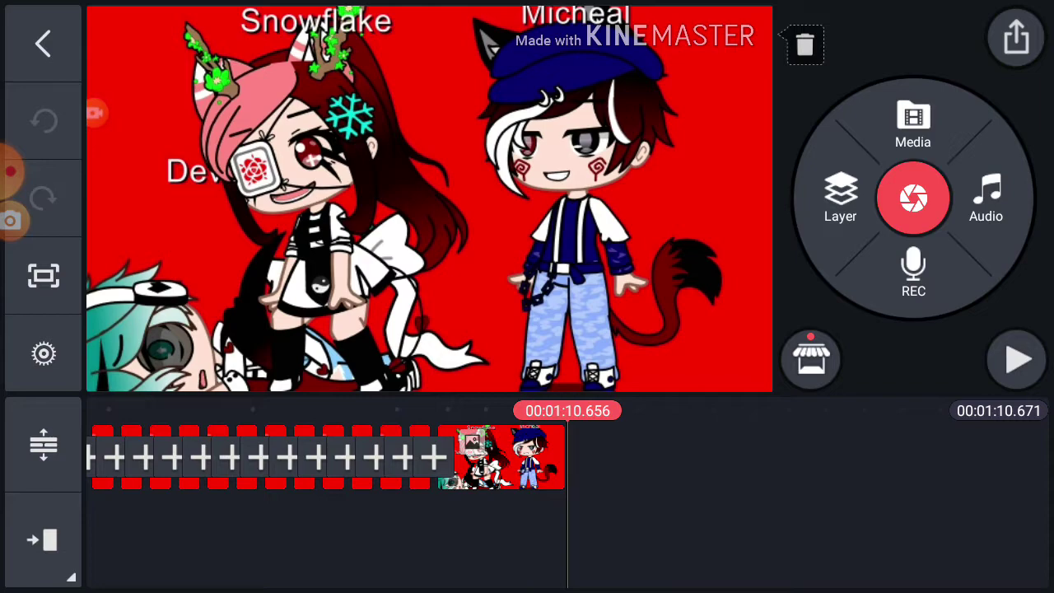
{"action": "left_click", "coordinate": [43, 43]}
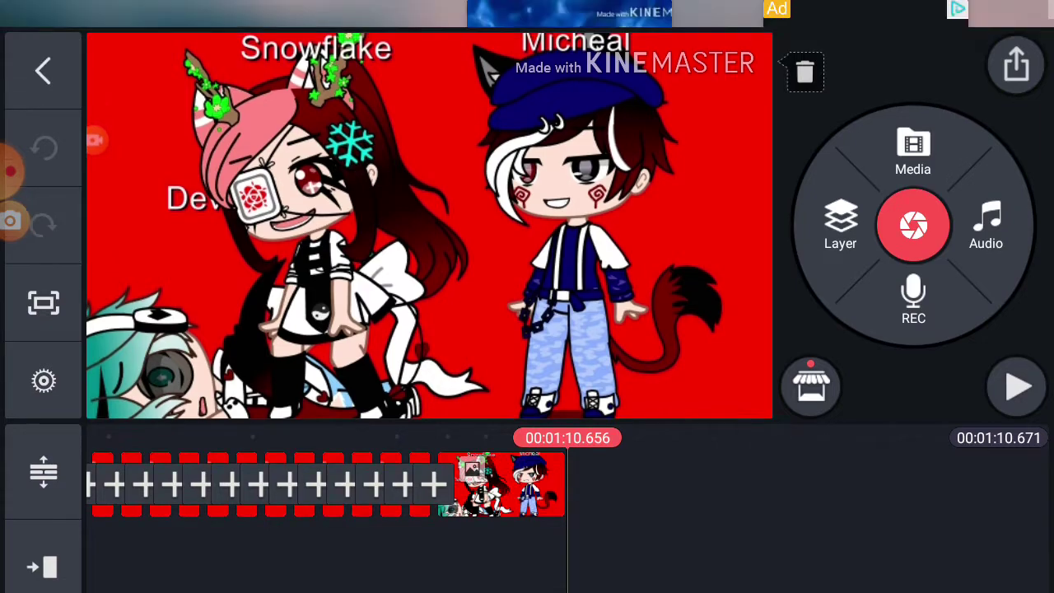
{"action": "left_click", "coordinate": [569, 99]}
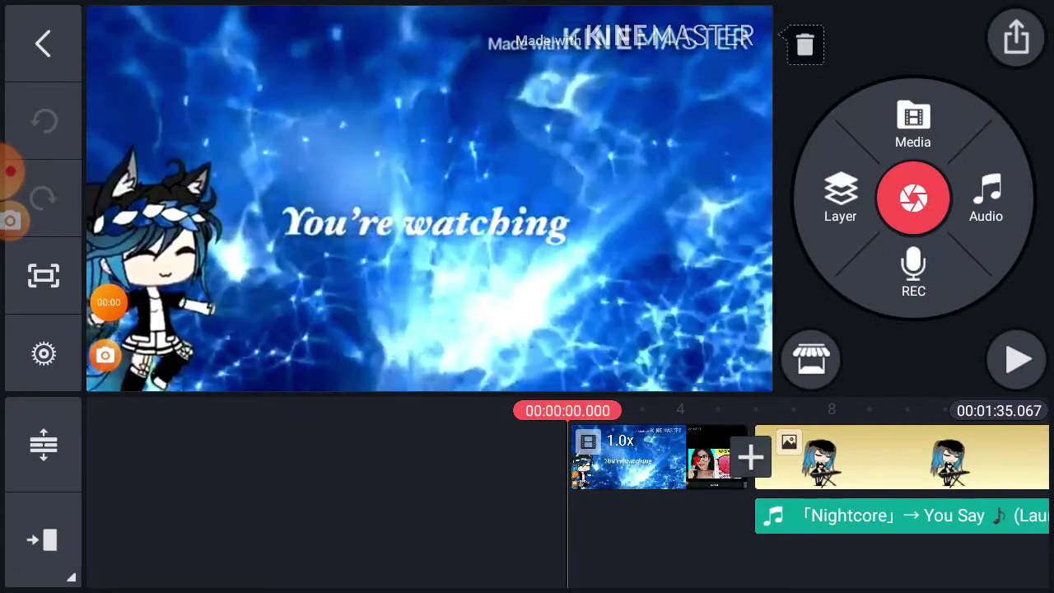
Step: Scrub You say past the dark solo and rooftop scenes to the lyrics silhouette near 55 seconds
{"action": "left_click_drag", "start_coordinate": [907, 462], "coordinate": [247, 461]}
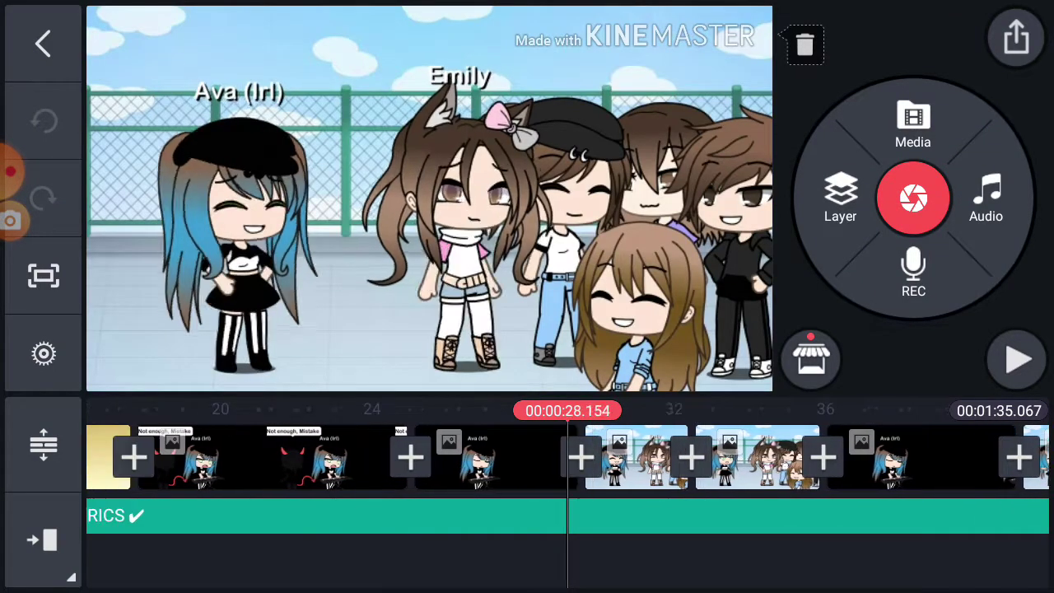
{"action": "left_click_drag", "start_coordinate": [329, 461], "coordinate": [412, 461]}
{"action": "left_click_drag", "start_coordinate": [741, 462], "coordinate": [412, 461]}
{"action": "left_click_drag", "start_coordinate": [906, 461], "coordinate": [329, 462]}
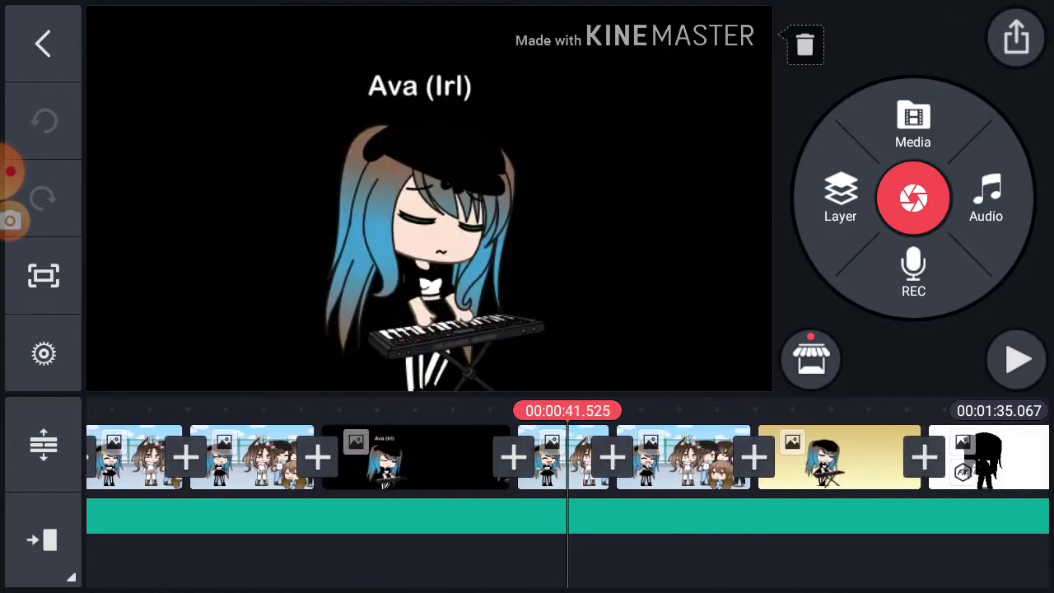
{"action": "left_click_drag", "start_coordinate": [742, 461], "coordinate": [494, 462]}
{"action": "mouse_move", "coordinate": [659, 462]}
{"action": "left_mouse_down"}
{"action": "mouse_move", "coordinate": [453, 461]}
{"action": "mouse_move", "coordinate": [536, 461]}
{"action": "left_mouse_up"}
Step: Play You say to its 1:35 end at lowered volume, then scrub back to about 1:01
{"action": "left_click", "coordinate": [1019, 360]}
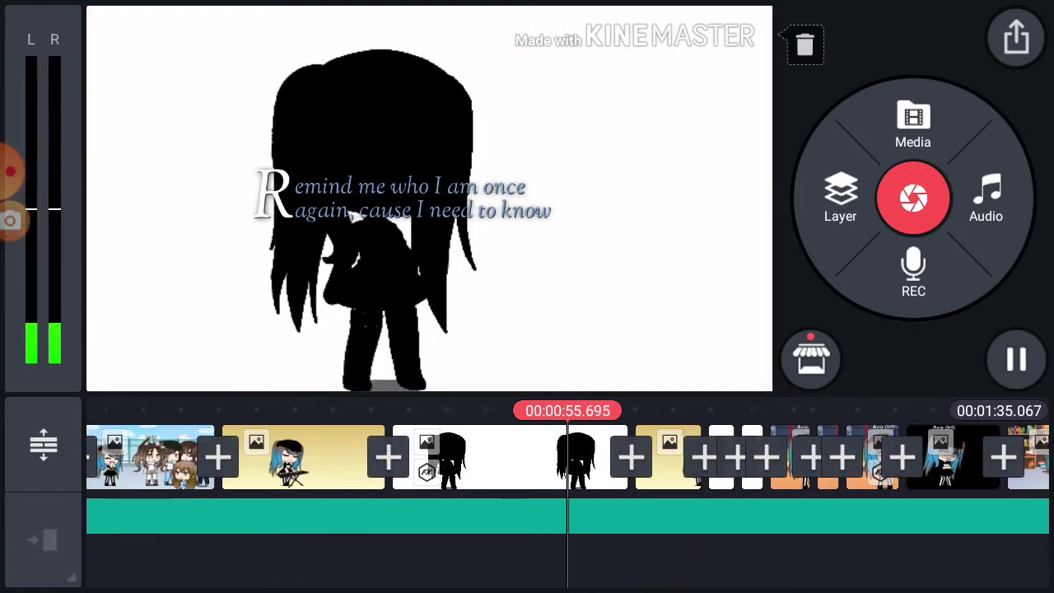
{"action": "left_click_drag", "start_coordinate": [412, 461], "coordinate": [593, 461]}
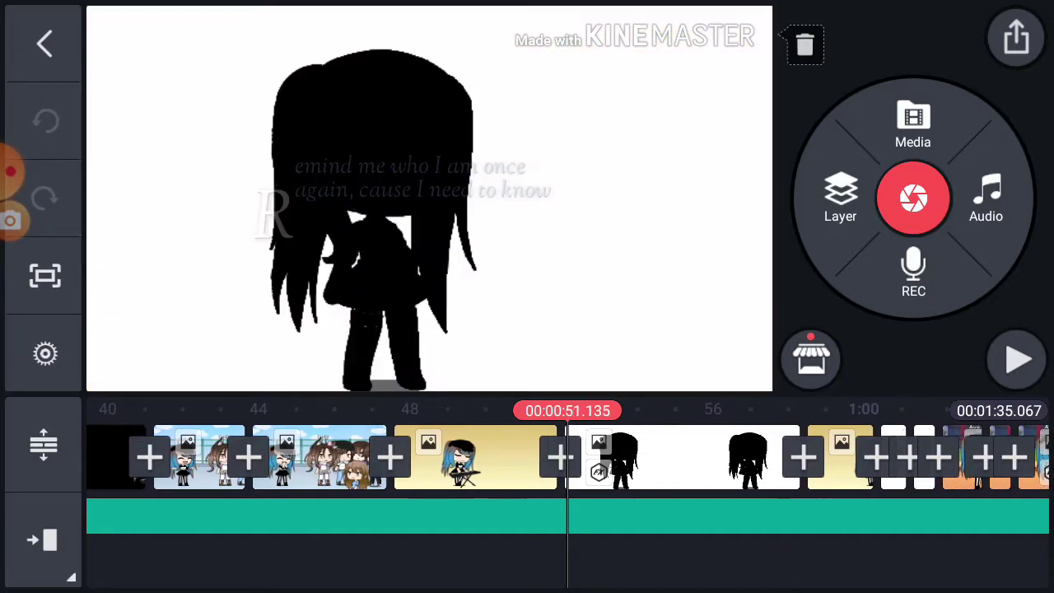
{"action": "left_click", "coordinate": [1018, 360]}
{"action": "key", "text": "XF86AudioRaiseVolume"}
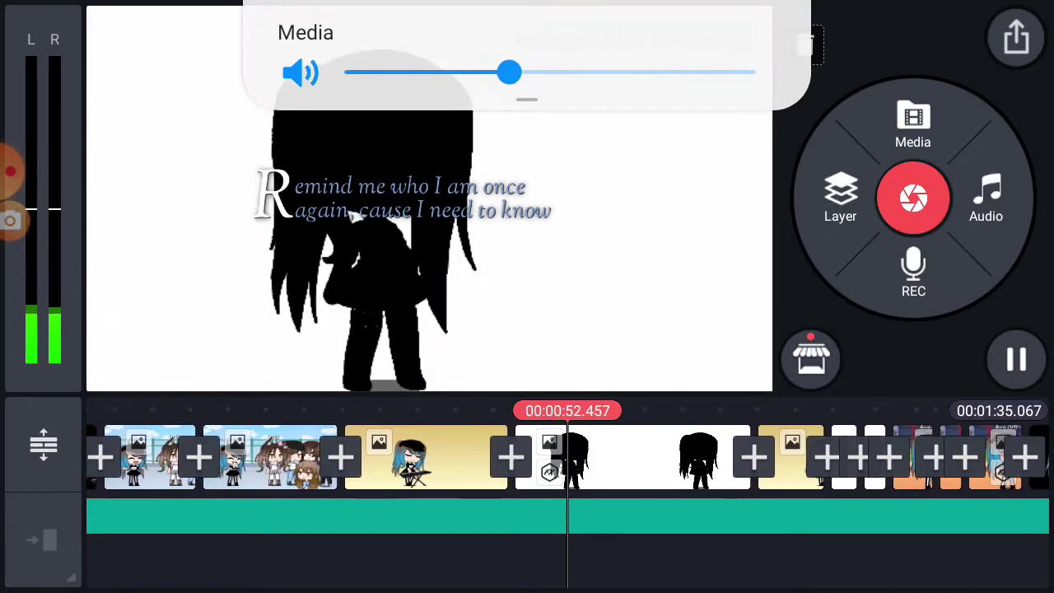
{"action": "key", "text": "XF86AudioLowerVolume"}
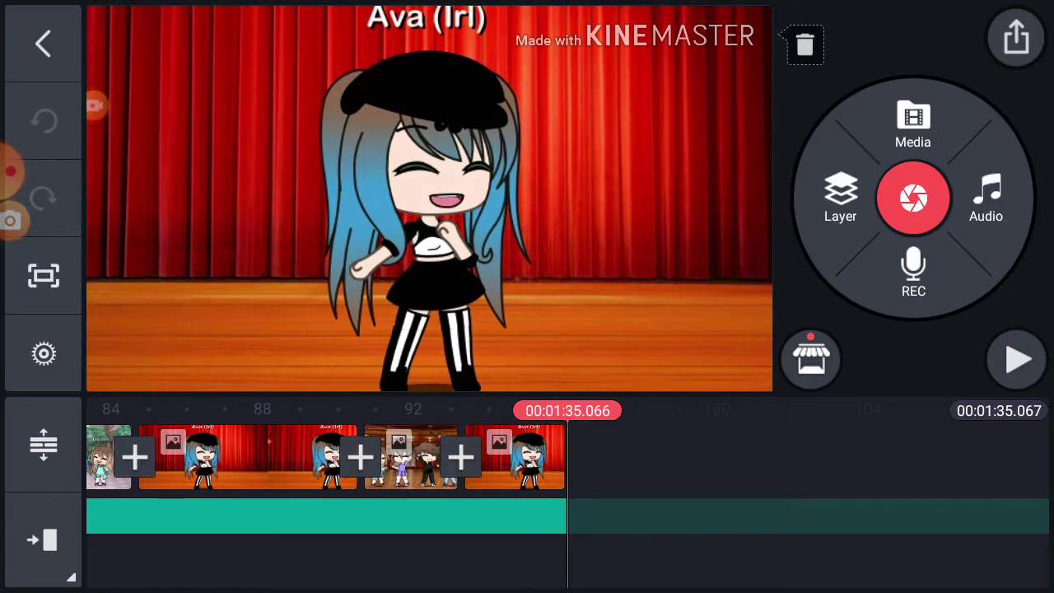
{"action": "left_click_drag", "start_coordinate": [330, 457], "coordinate": [577, 458]}
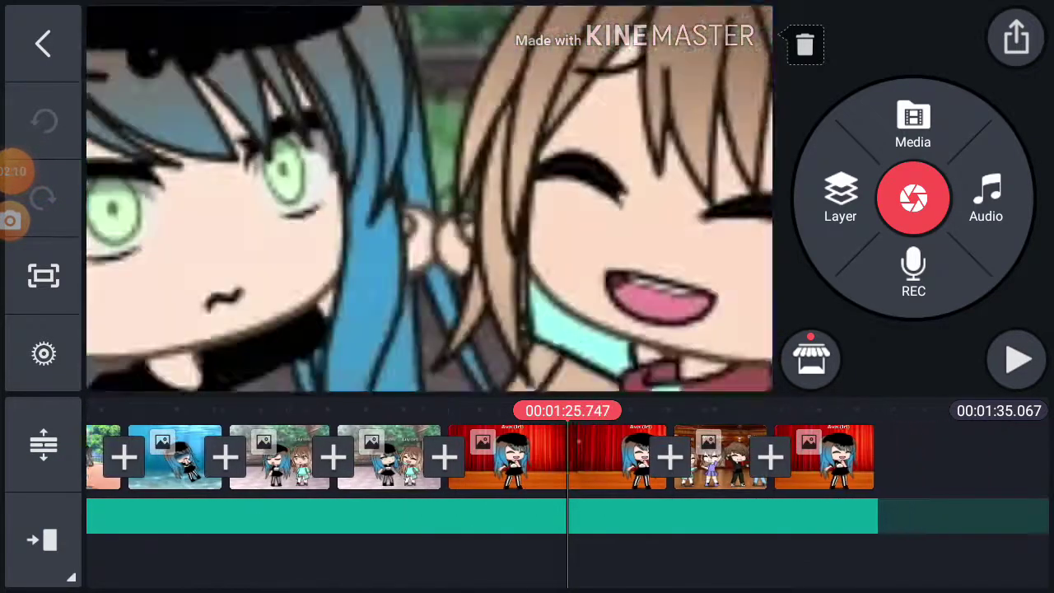
{"action": "left_click_drag", "start_coordinate": [330, 457], "coordinate": [659, 457]}
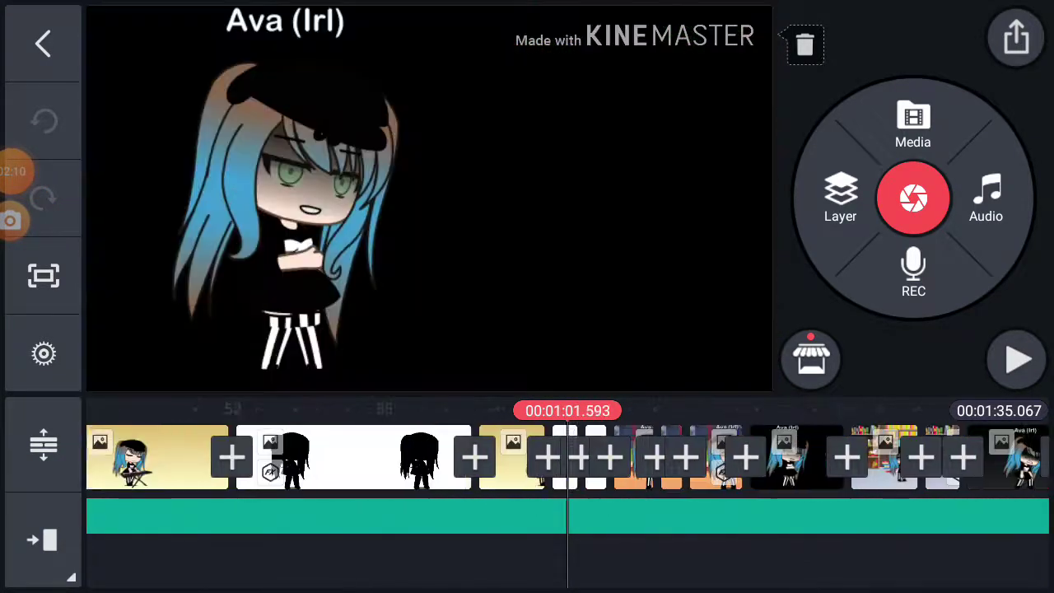